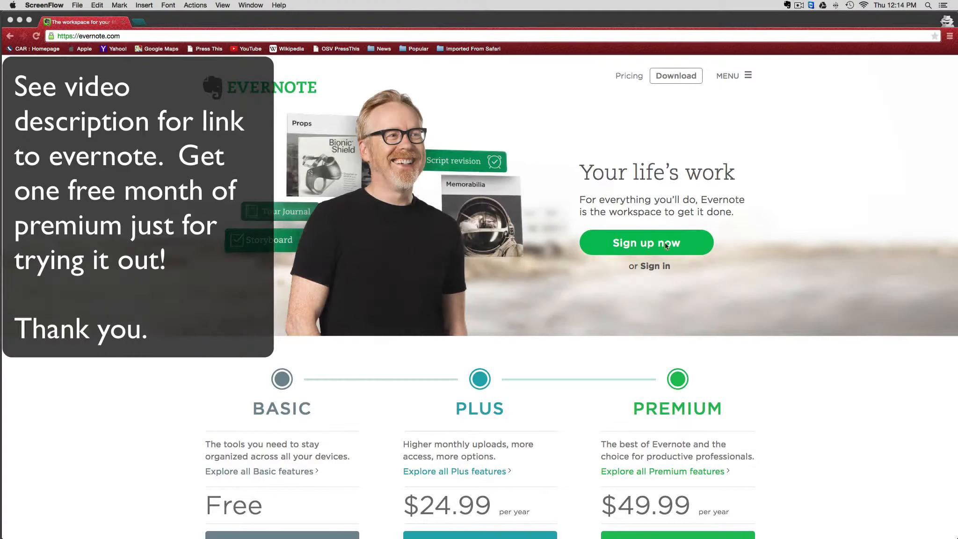
- Sign in to the Evernote account from the browser window
left_click(652, 269)
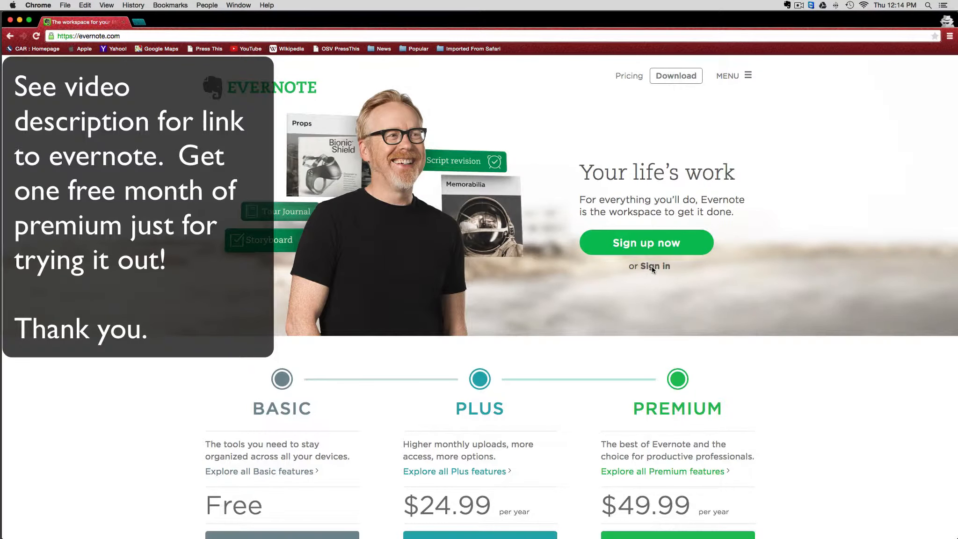
left_click(652, 266)
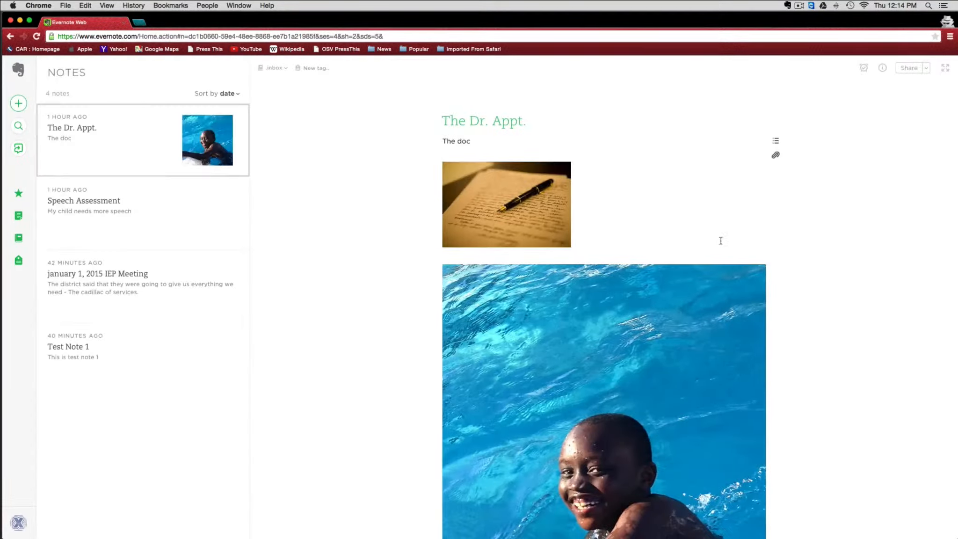
mouse_move(223, 197)
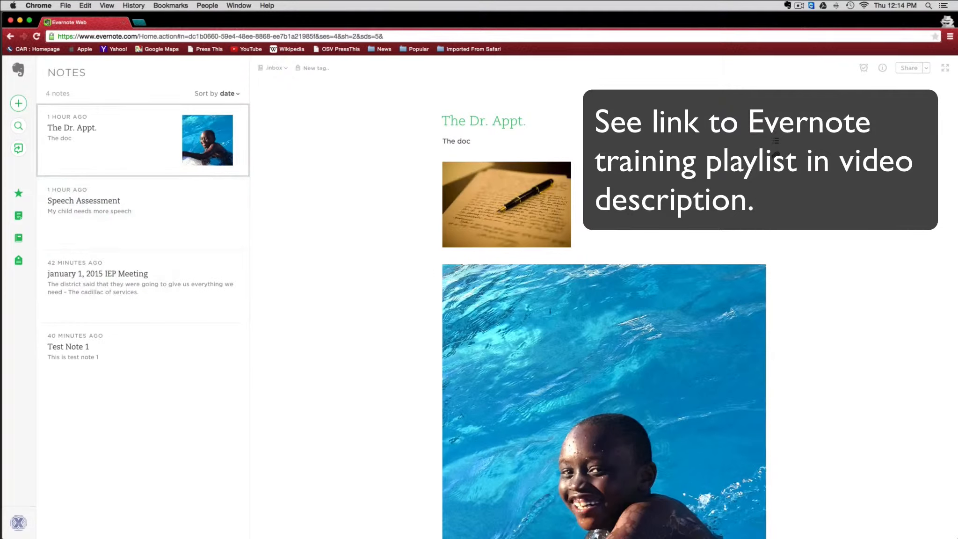
- Scroll through The Dr. Appt. note and add a period to the end of its title
scroll(515, 213, "down", 4)
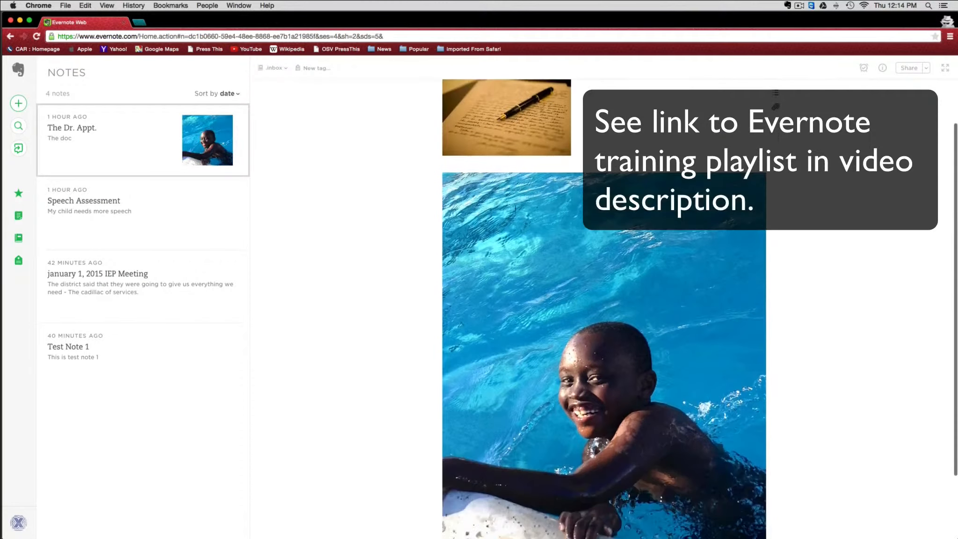
scroll(544, 296, "down", 4)
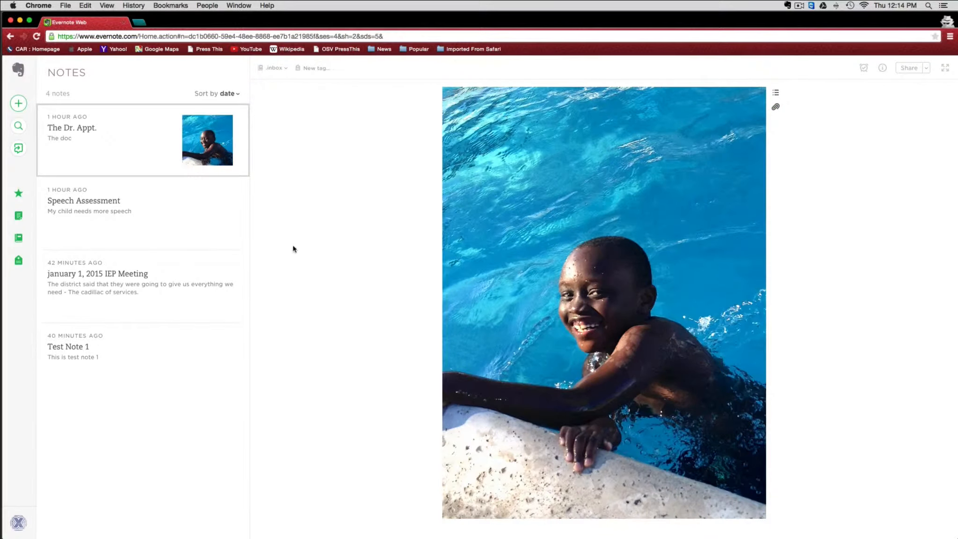
scroll(292, 255, "up", 8)
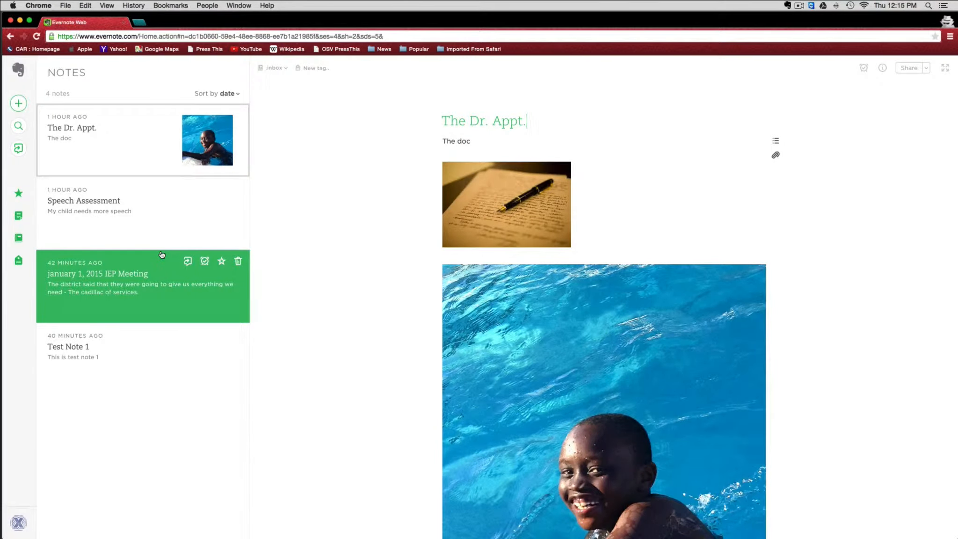
mouse_move(791, 149)
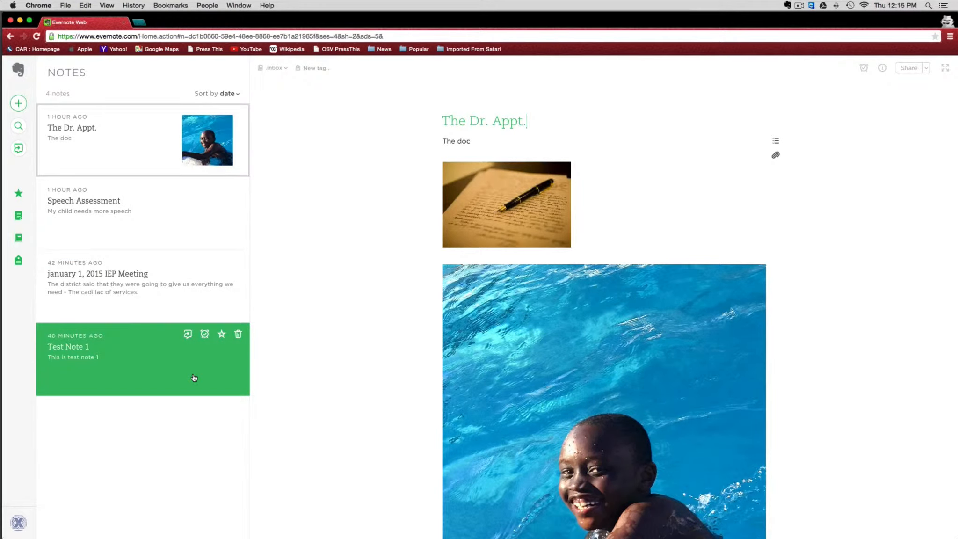
type(".")
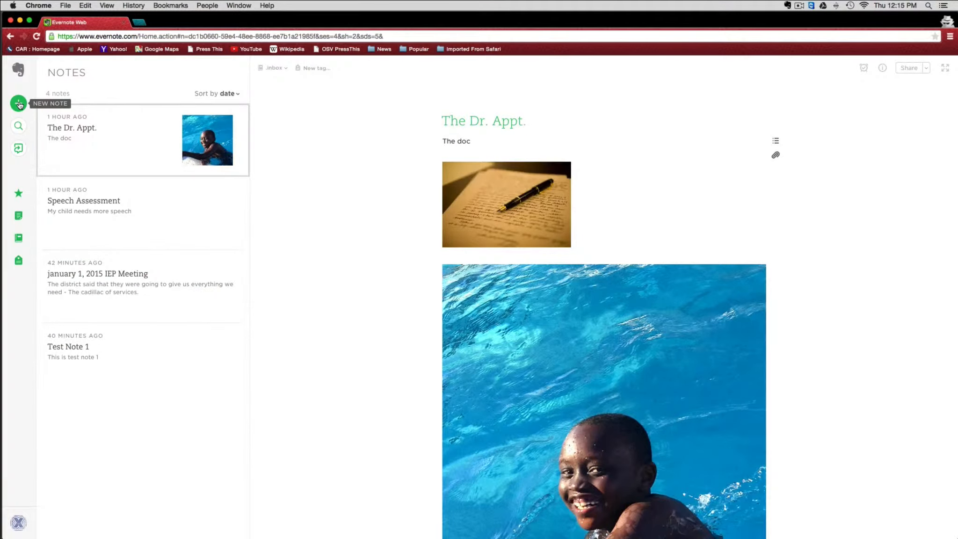
- Create a note titled 'New Note Test' with sample body text, then open Speech Assessment
left_click(19, 104)
type("N")
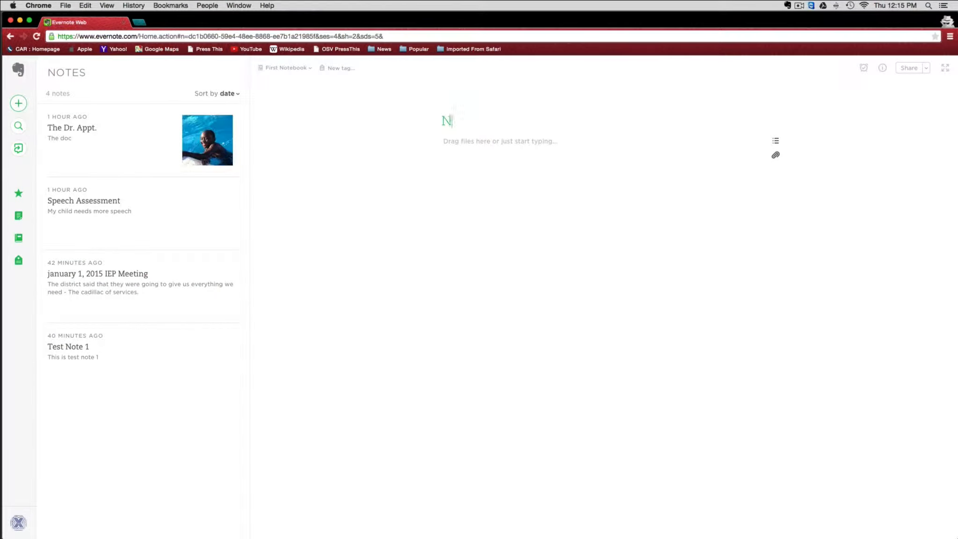
type("ew Note Test")
left_click(511, 149)
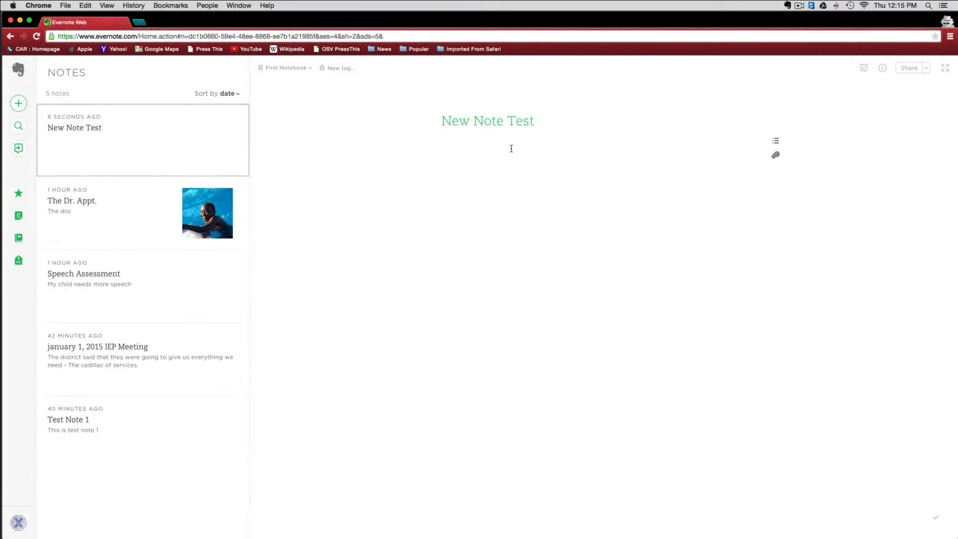
type("sksieriere  iwieei qwoqio3o3  oqoqo3io33 ")
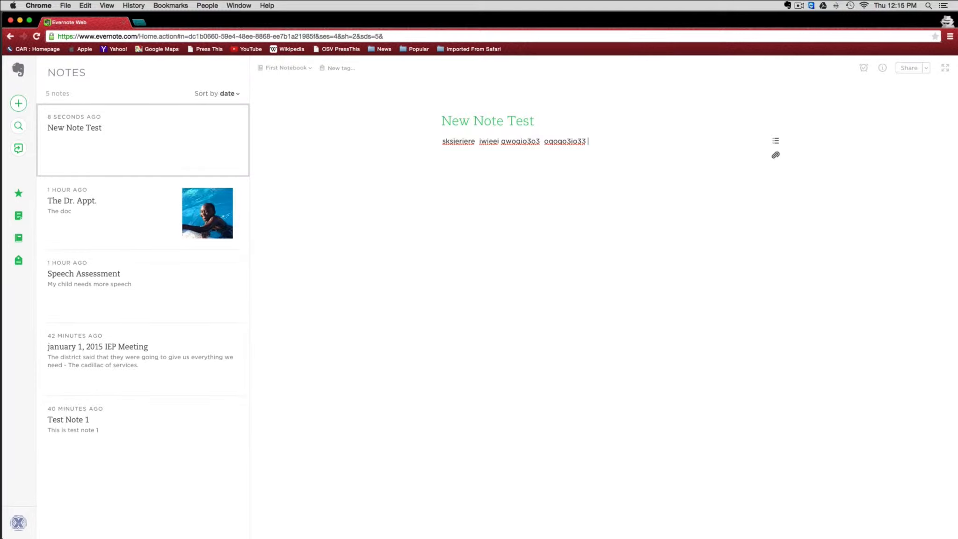
type("qowo")
left_click(174, 299)
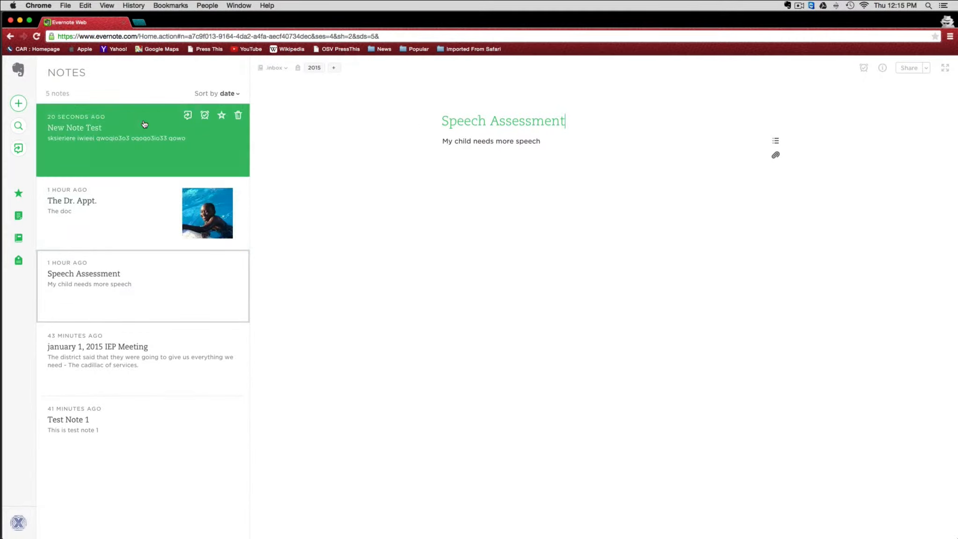
- Reopen 'New Note Test' and check its notebook list, keeping it in First Notebook
left_click(152, 133)
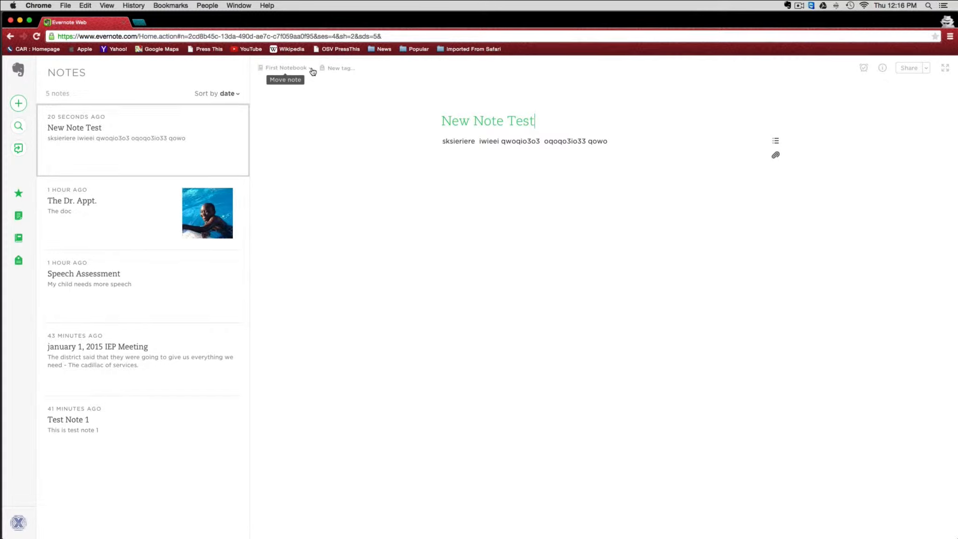
left_click(312, 71)
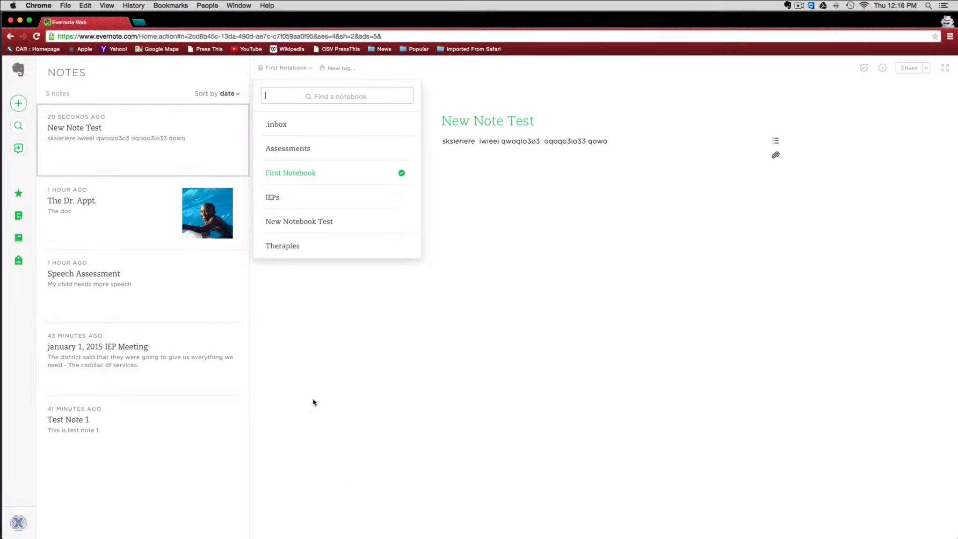
left_click(382, 314)
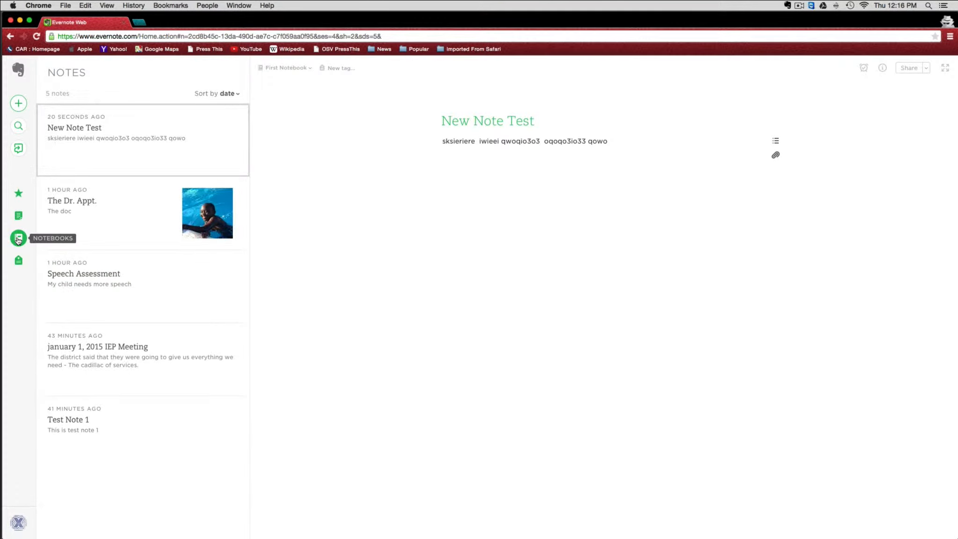
- From the Notebooks list, create a new notebook named 'Correspondence'
left_click(19, 240)
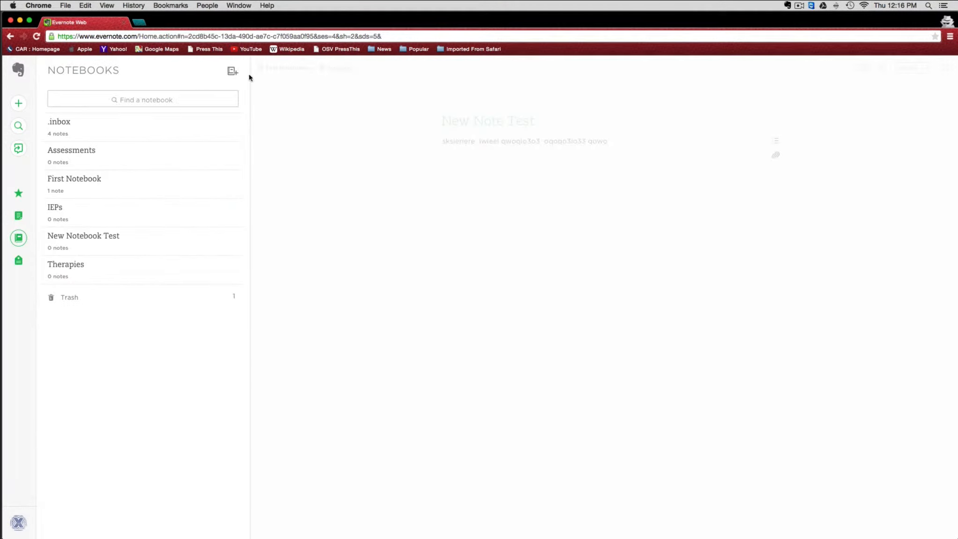
left_click(232, 71)
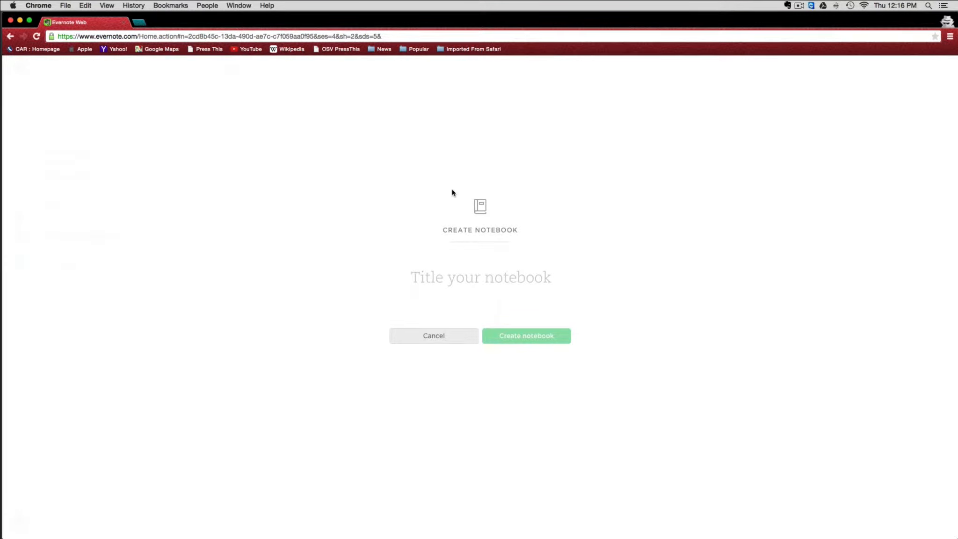
type("Correspn")
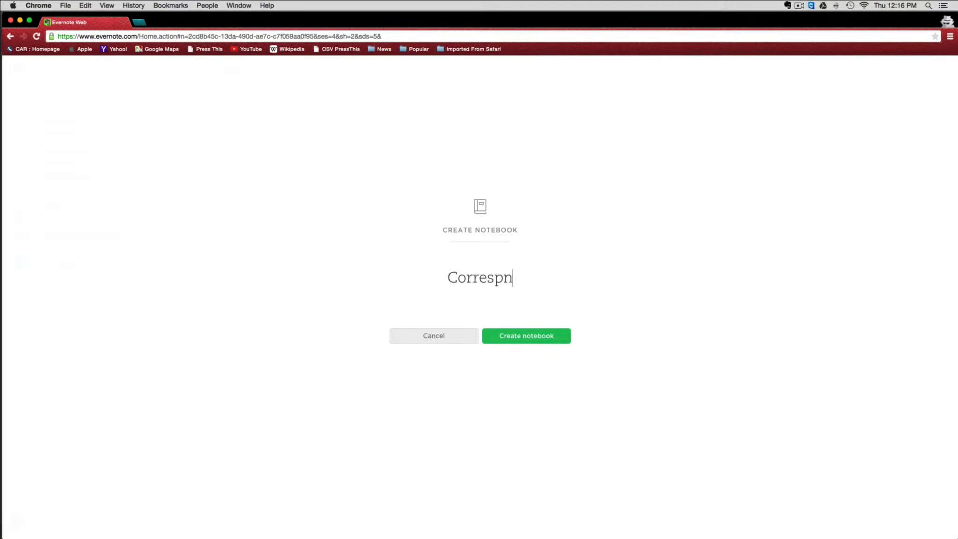
key("BackSpace")
type("ondence")
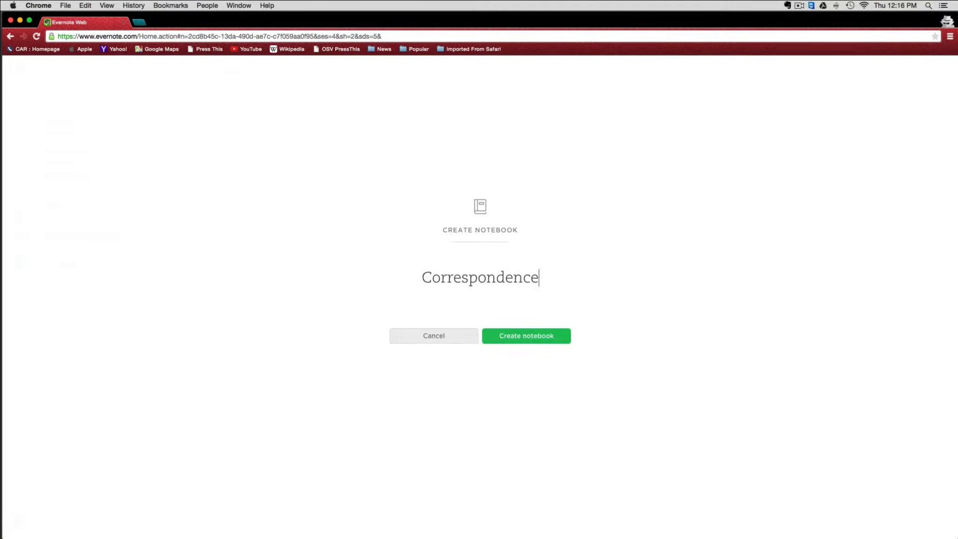
left_click(525, 339)
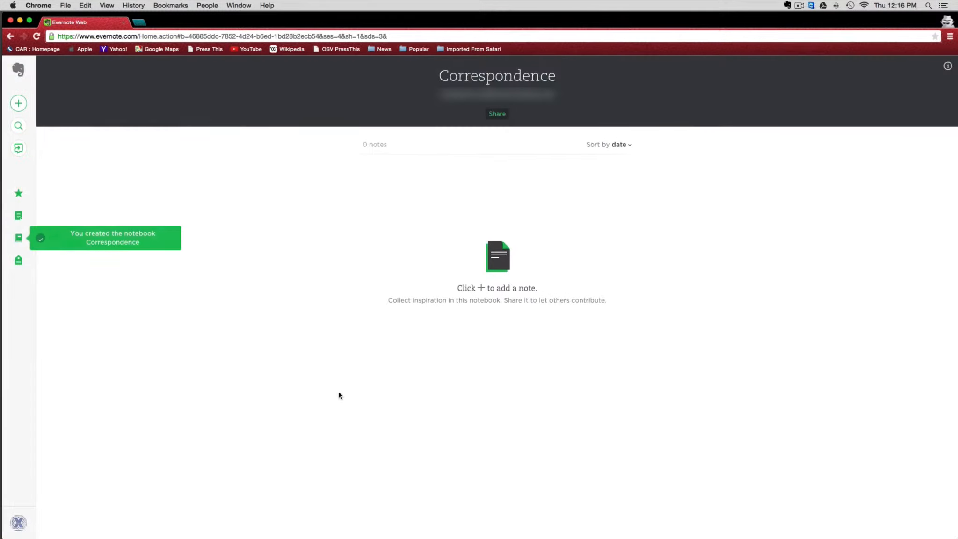
- Start a new note titled 'Email notes about IEP' and type sample body text
left_click(18, 103)
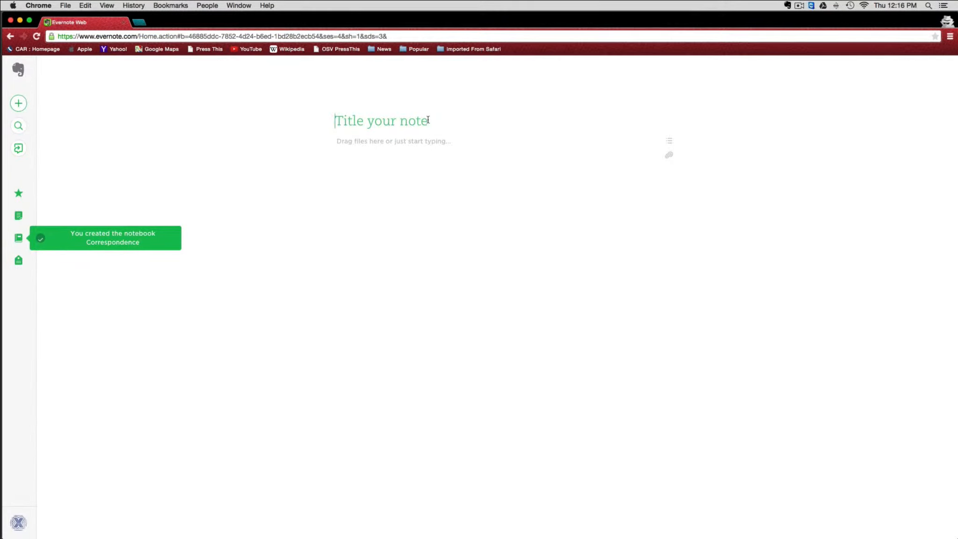
type("Email ")
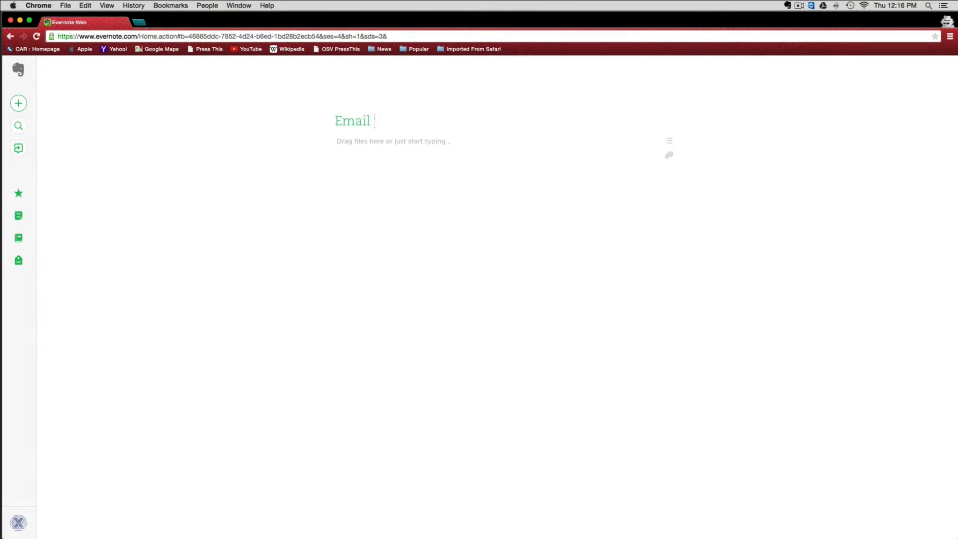
type("notes about IEP")
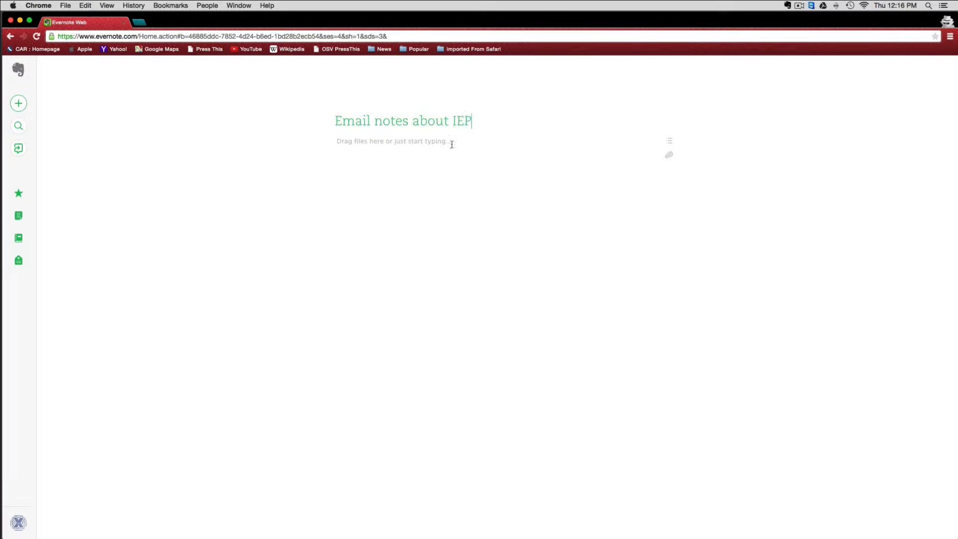
left_click(463, 144)
type("skwiei ")
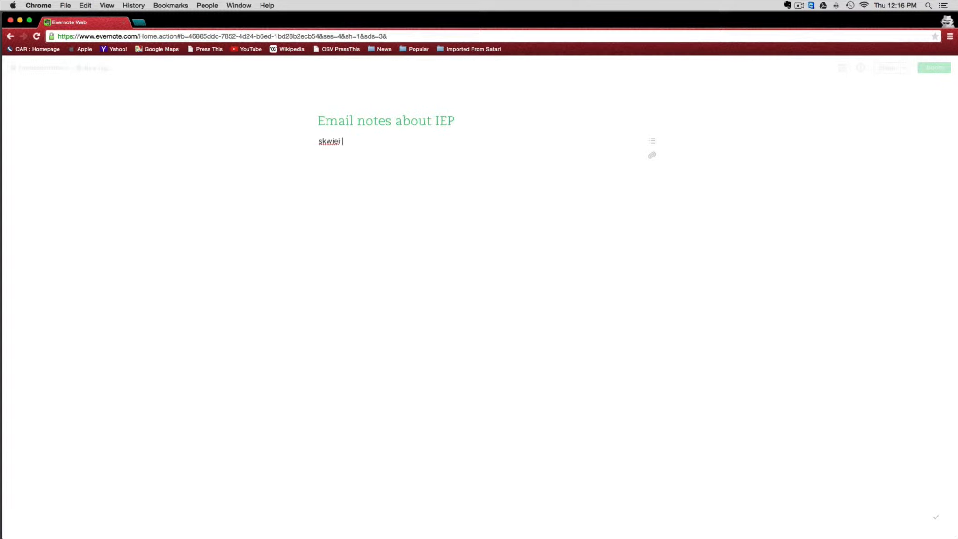
type("wieie  iwieie")
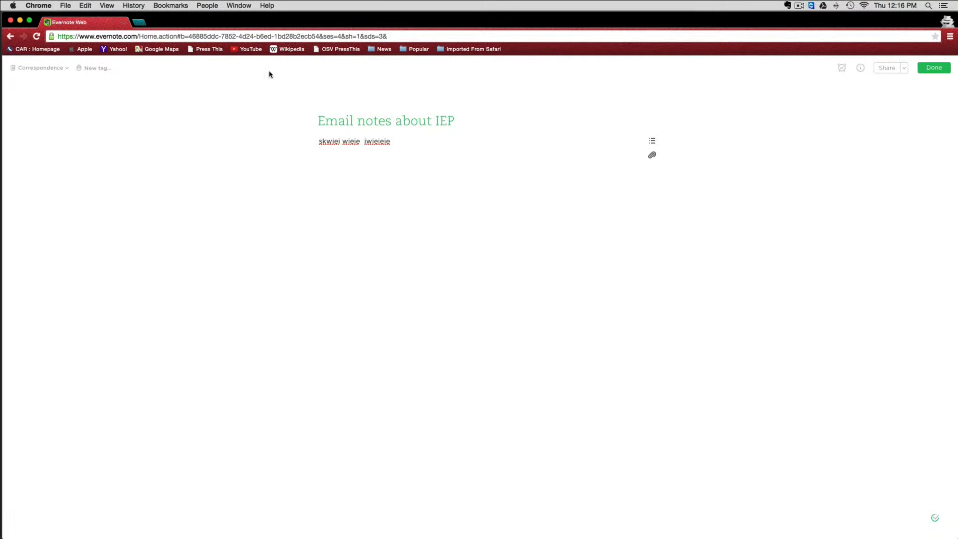
- Finish editing, file 'Email notes about IEP' under the IEPs notebook, and add tag 2015
left_click(934, 68)
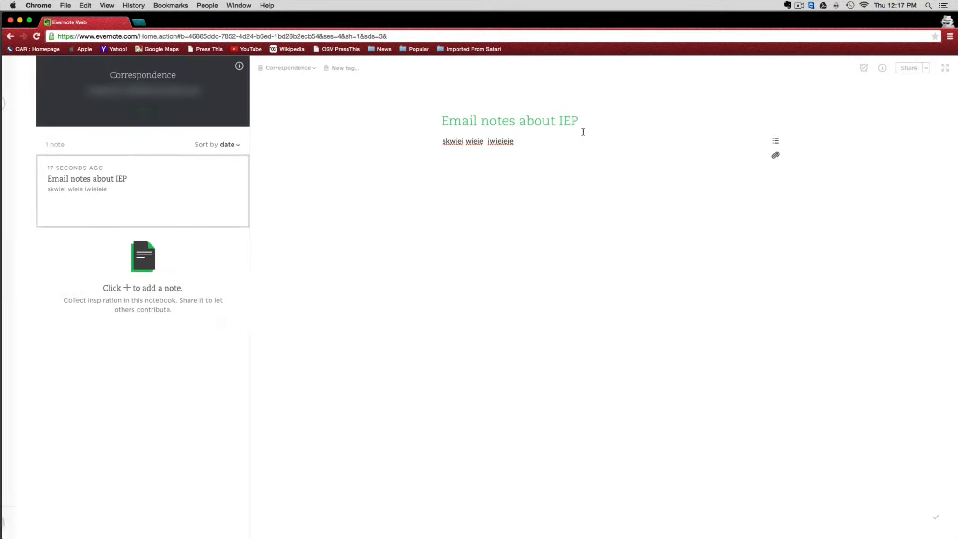
left_click(316, 70)
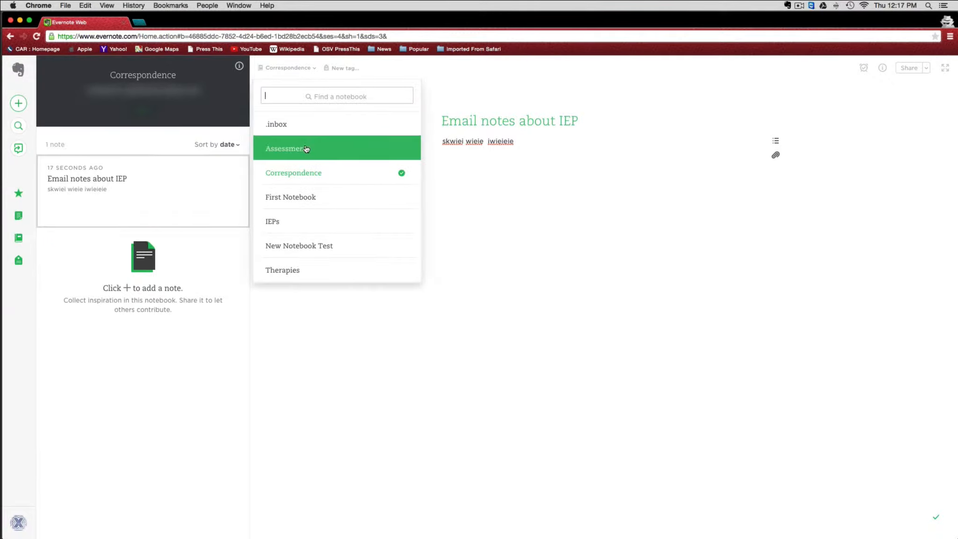
left_click(302, 227)
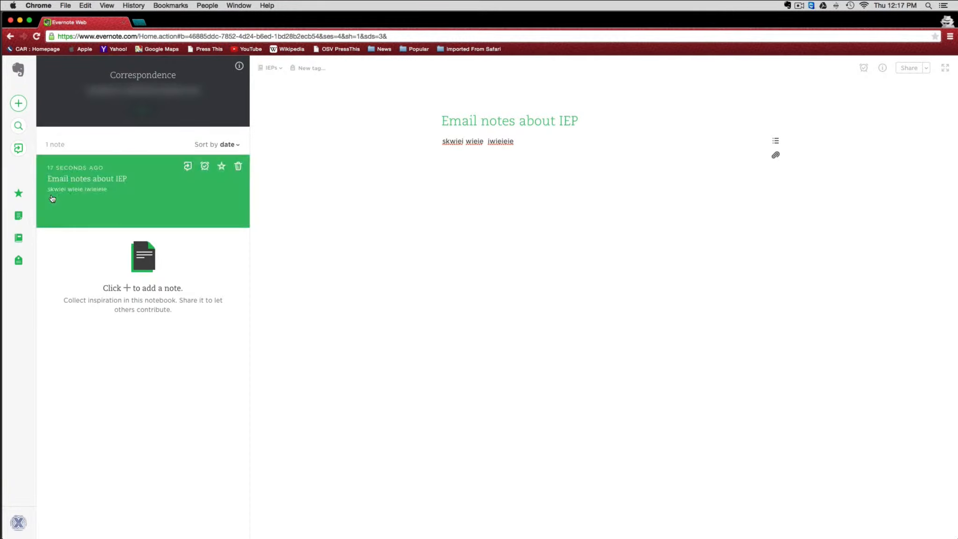
left_click(319, 66)
type("2015")
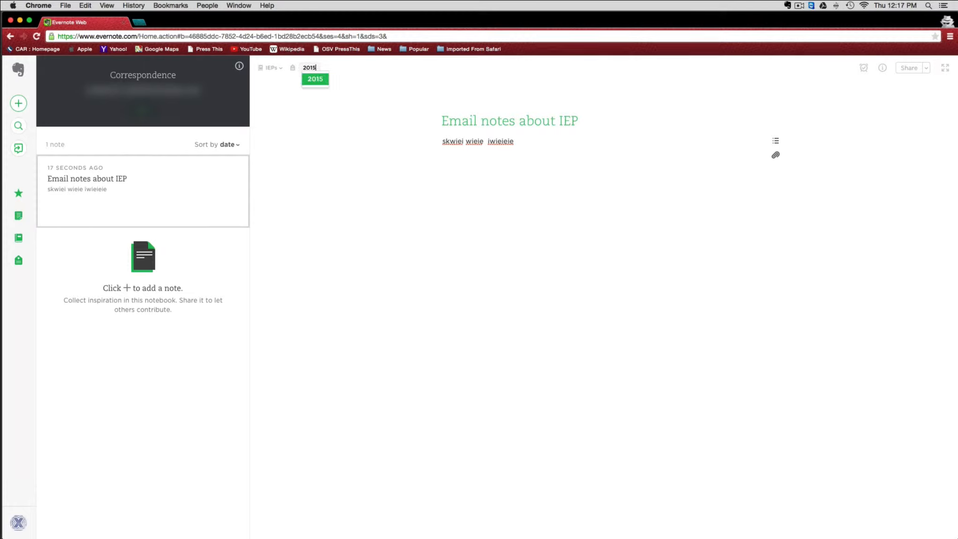